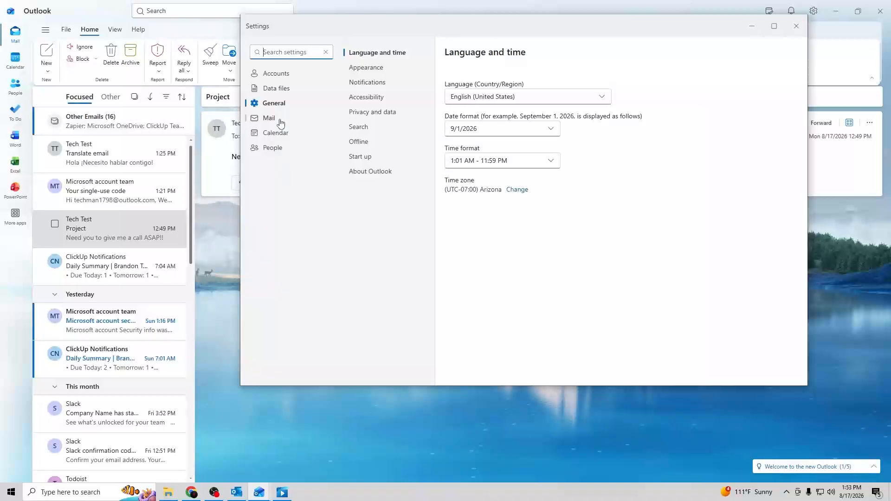
Open the Rules page of the mail settings
{"action": "left_click", "coordinate": [277, 119]}
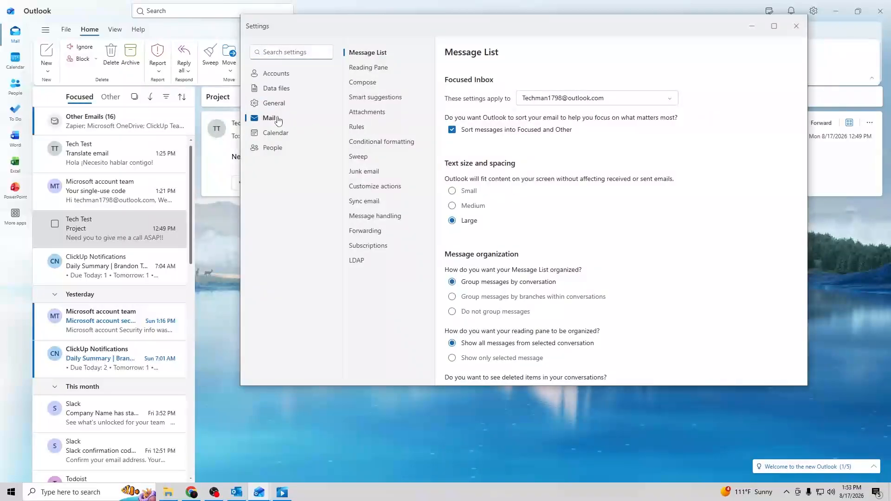
{"action": "left_click", "coordinate": [356, 126]}
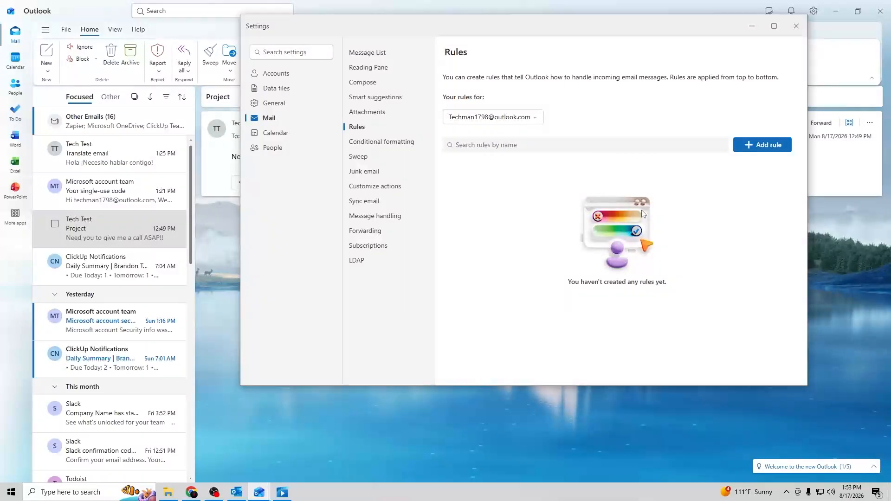
{"action": "left_click", "coordinate": [760, 143]}
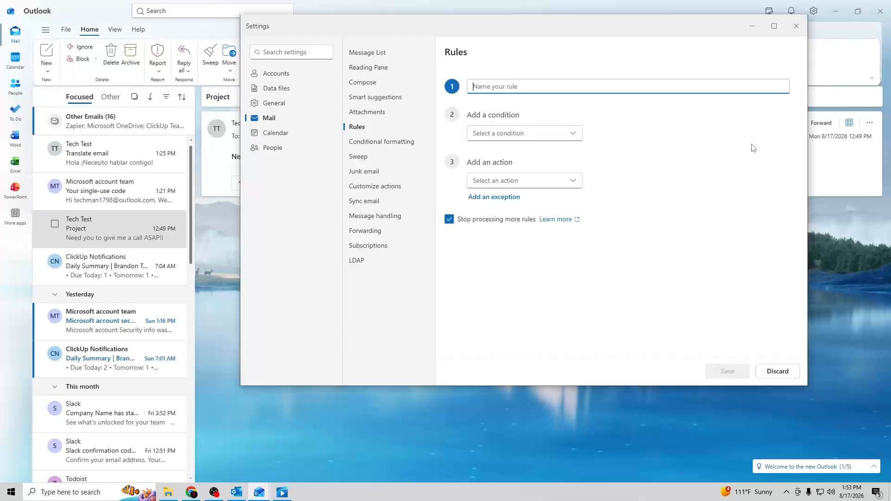
{"action": "left_click", "coordinate": [772, 371]}
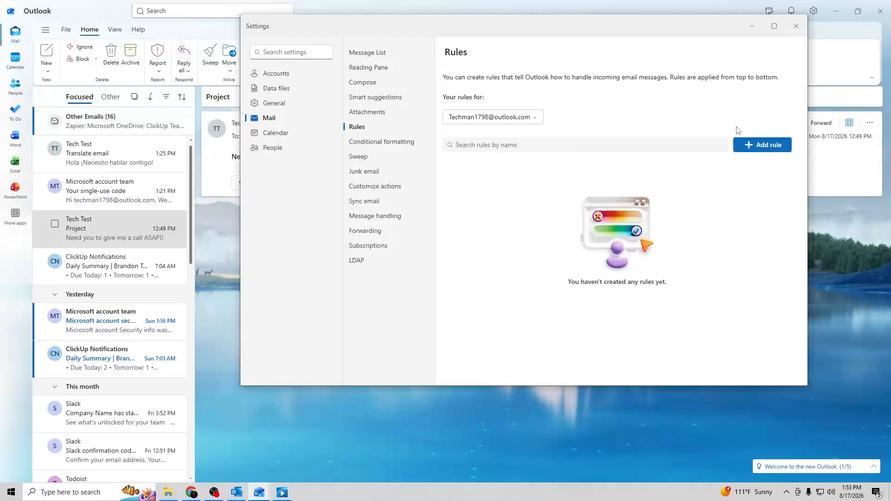
{"action": "left_click", "coordinate": [538, 122]}
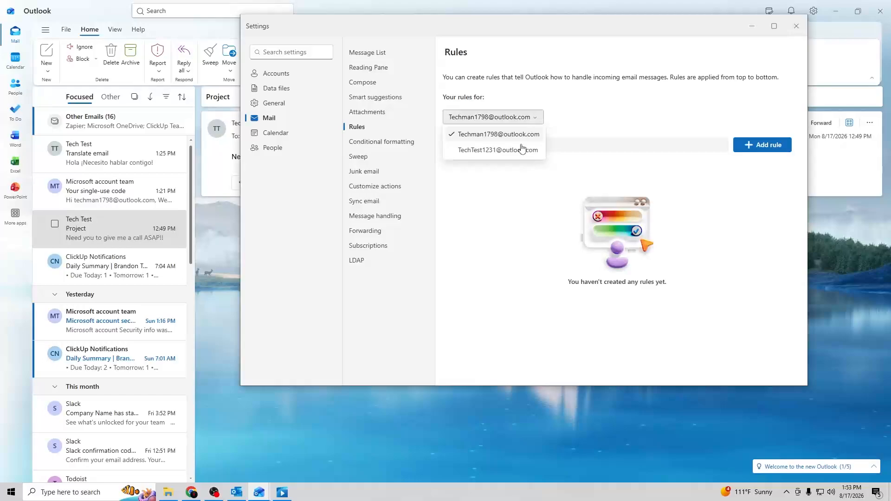
{"action": "left_click", "coordinate": [536, 117]}
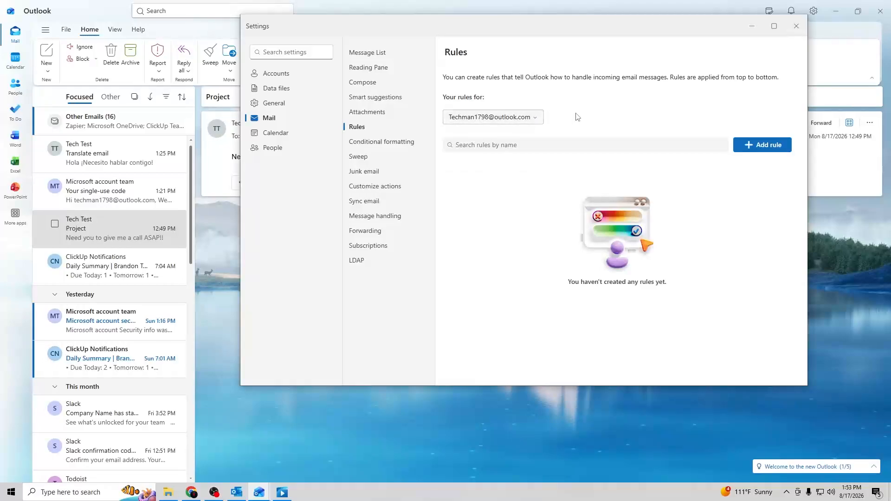
Add a new mail rule and name it "Auto Move emails"
{"action": "left_click", "coordinate": [756, 144]}
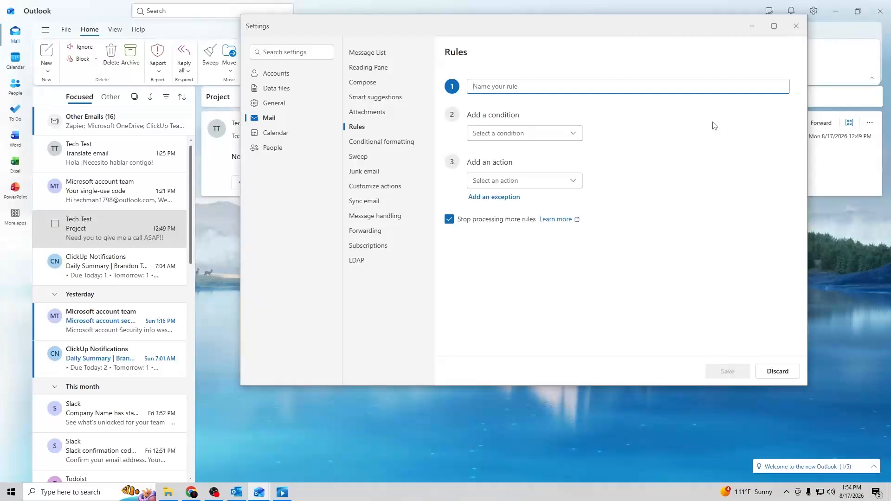
{"action": "type", "text": "A"}
{"action": "type", "text": "uto Move emails"}
Add a From condition to the rule, specifying the sender of the Project email
{"action": "left_click", "coordinate": [532, 133]}
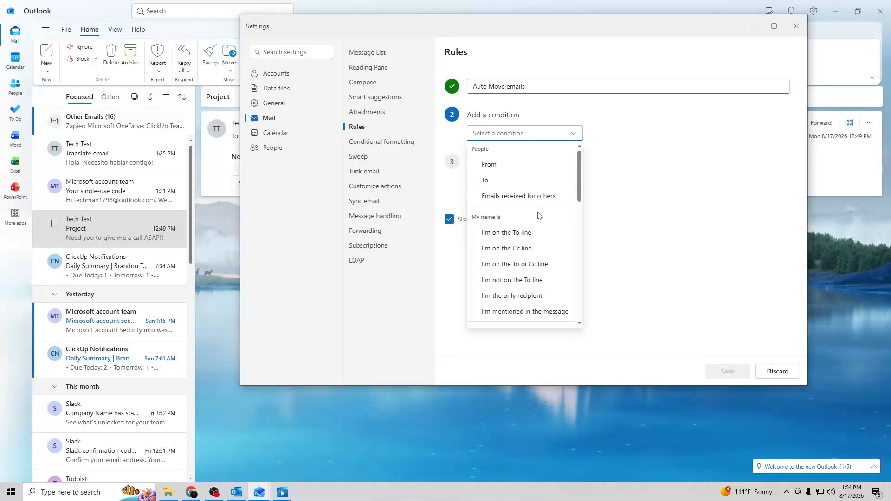
{"action": "scroll", "coordinate": [534, 213], "scroll_direction": "down", "scroll_amount": 3}
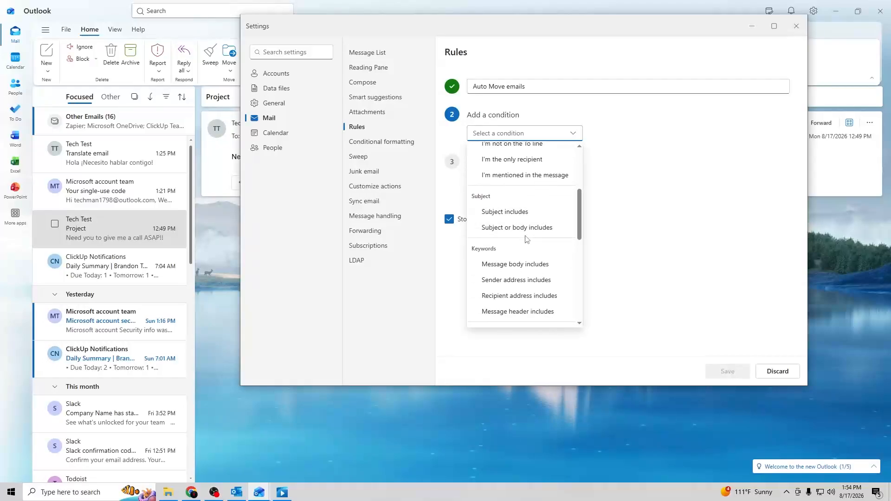
{"action": "scroll", "coordinate": [520, 276], "scroll_direction": "down", "scroll_amount": 2}
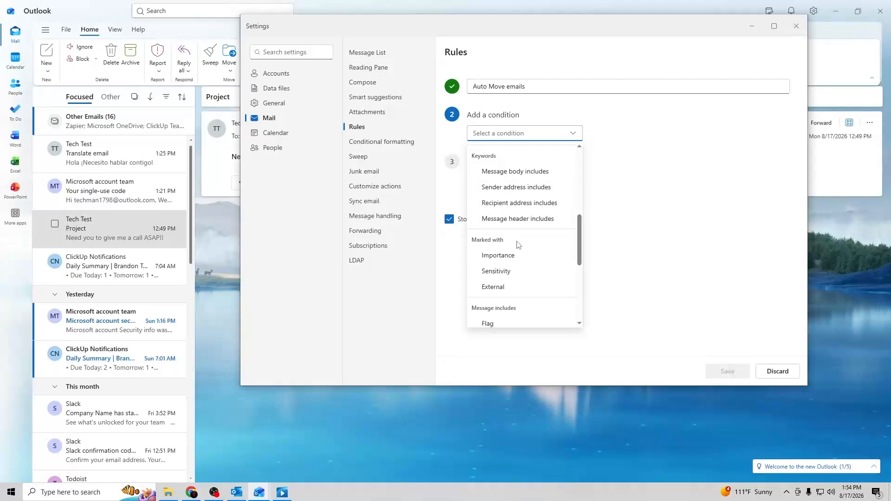
{"action": "scroll", "coordinate": [517, 242], "scroll_direction": "down", "scroll_amount": 2}
{"action": "scroll", "coordinate": [527, 253], "scroll_direction": "down", "scroll_amount": 1}
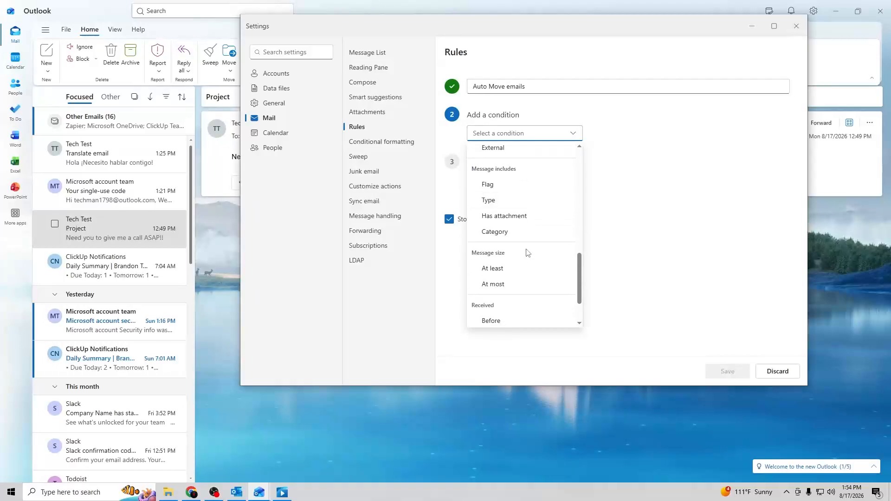
{"action": "scroll", "coordinate": [529, 259], "scroll_direction": "up", "scroll_amount": 8}
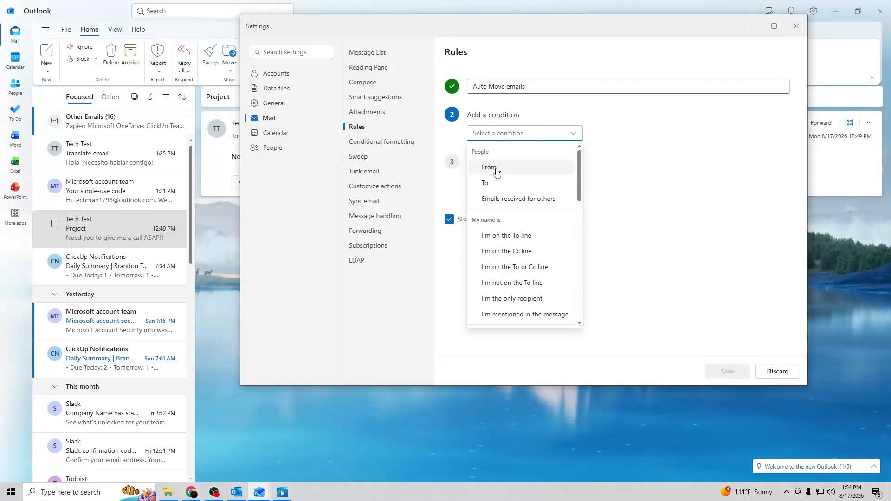
{"action": "left_click", "coordinate": [493, 167]}
{"action": "left_click", "coordinate": [614, 135]}
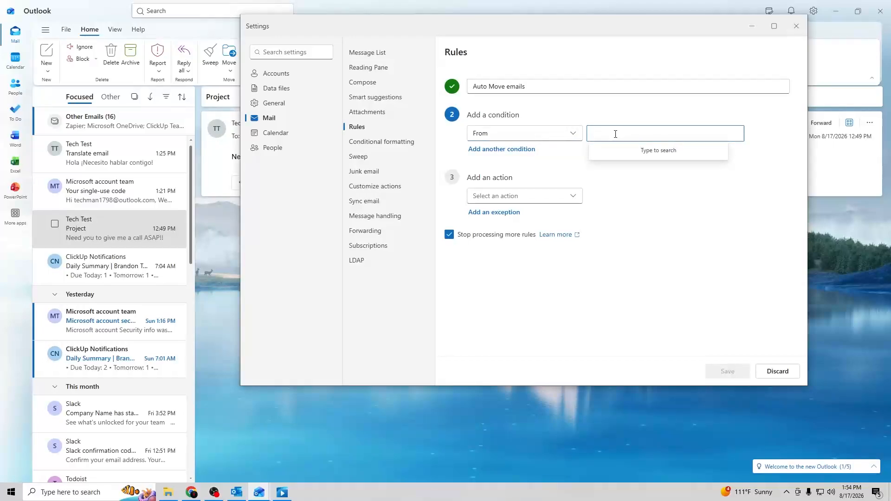
{"action": "type", "text": "techtes"}
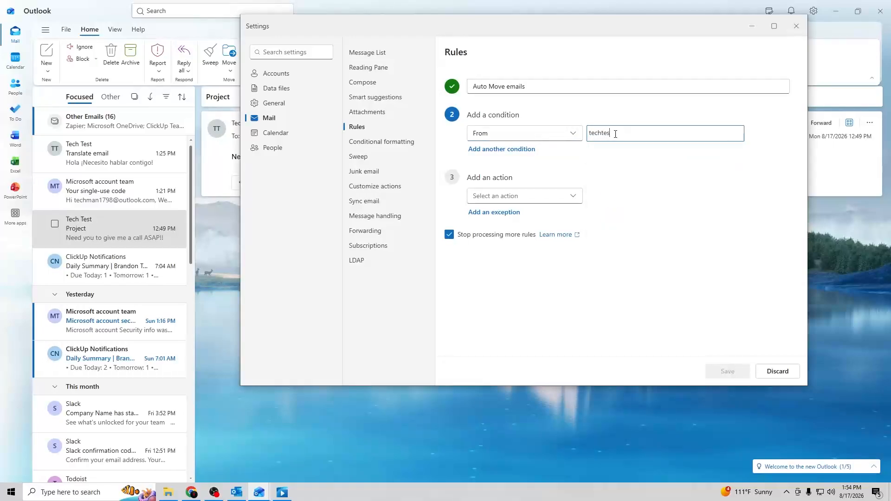
{"action": "left_click", "coordinate": [697, 157]}
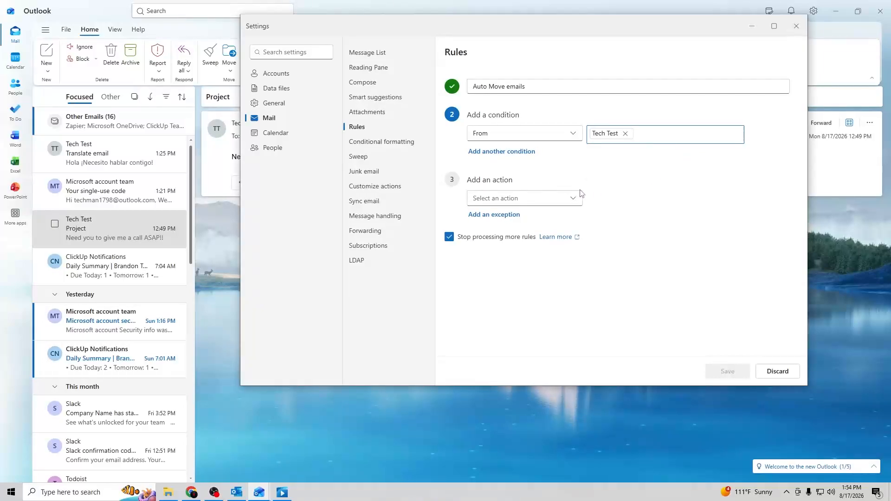
Set the rule's action to Move to, with Work as the destination folder
{"action": "left_click", "coordinate": [561, 199]}
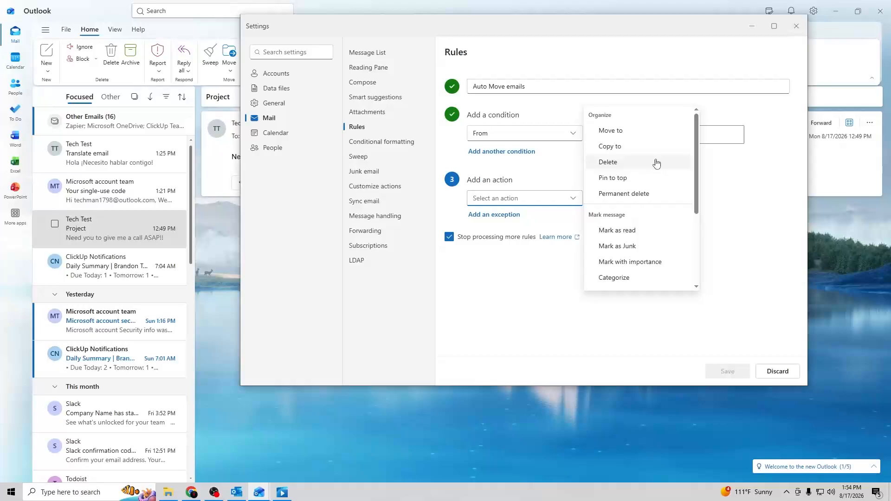
{"action": "left_click", "coordinate": [627, 131]}
{"action": "left_click", "coordinate": [621, 198]}
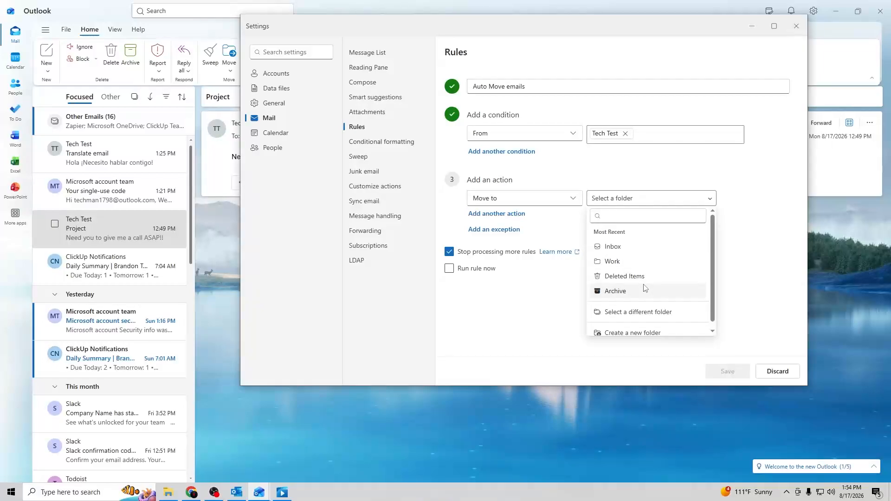
{"action": "scroll", "coordinate": [642, 294], "scroll_direction": "down", "scroll_amount": 1}
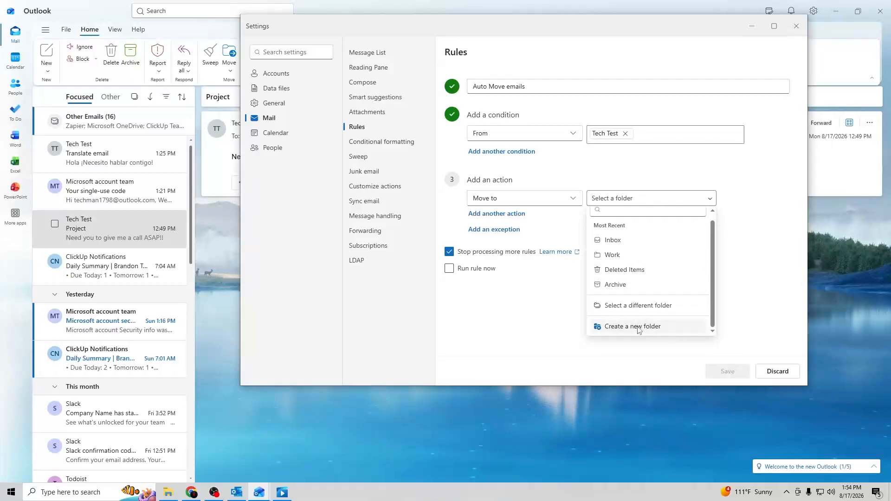
{"action": "left_click", "coordinate": [624, 256]}
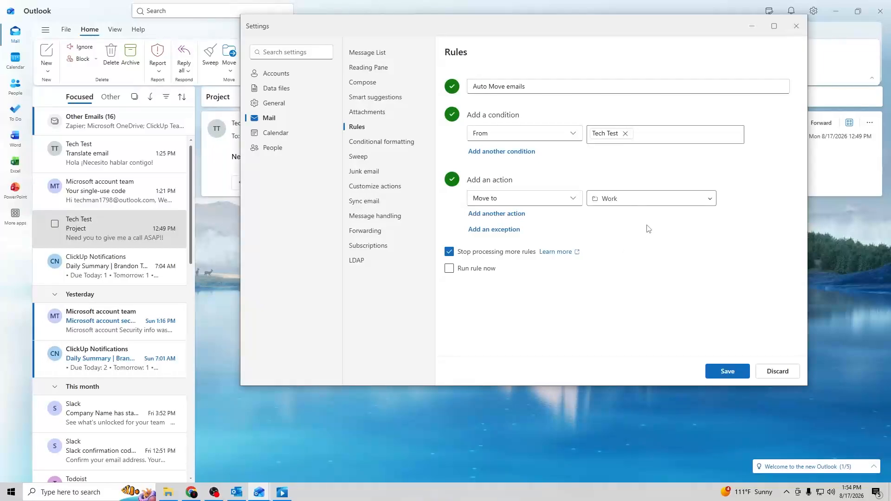
Create a new folder named "company" and use it as the rule's destination
{"action": "left_click", "coordinate": [632, 198]}
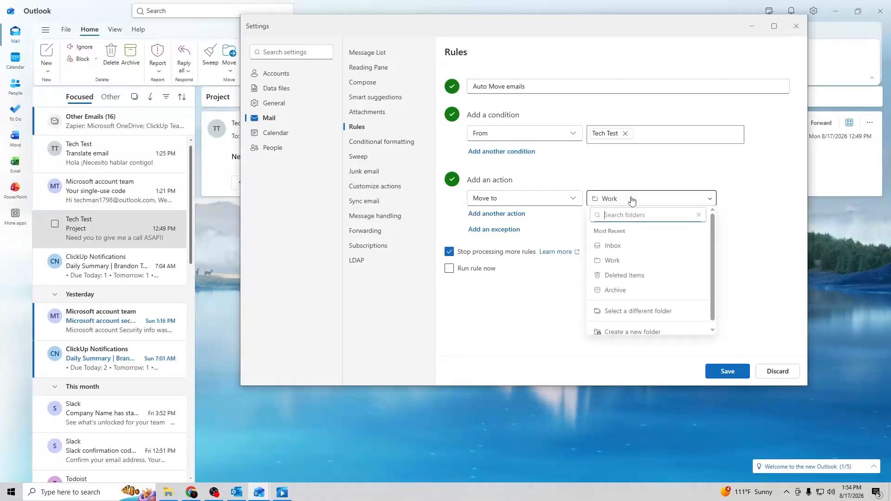
{"action": "left_click", "coordinate": [637, 327]}
{"action": "type", "text": "c"}
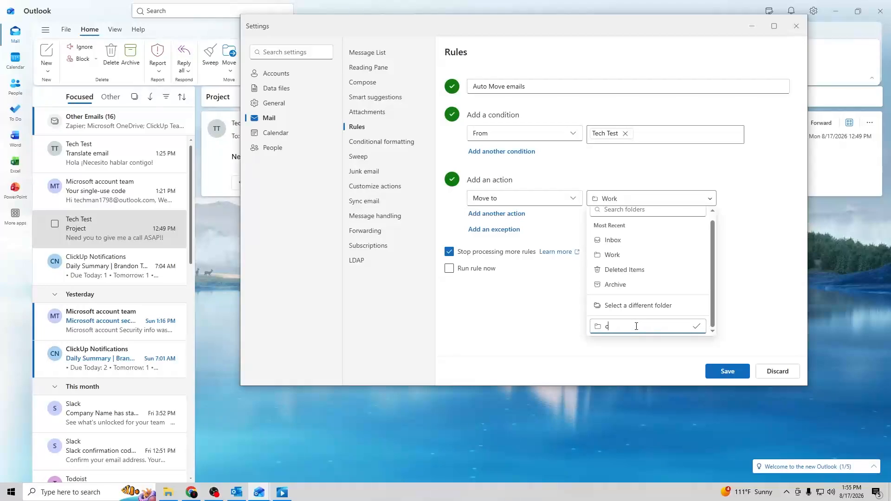
{"action": "type", "text": "ompnay"}
{"action": "key", "text": "BackSpace"}
{"action": "key", "text": "BackSpace"}
{"action": "key", "text": "BackSpace"}
{"action": "type", "text": "any"}
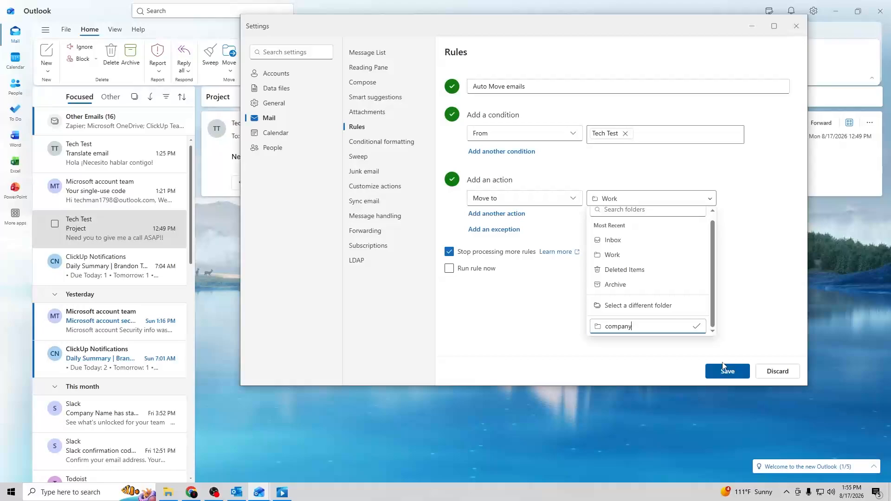
{"action": "left_click", "coordinate": [698, 327]}
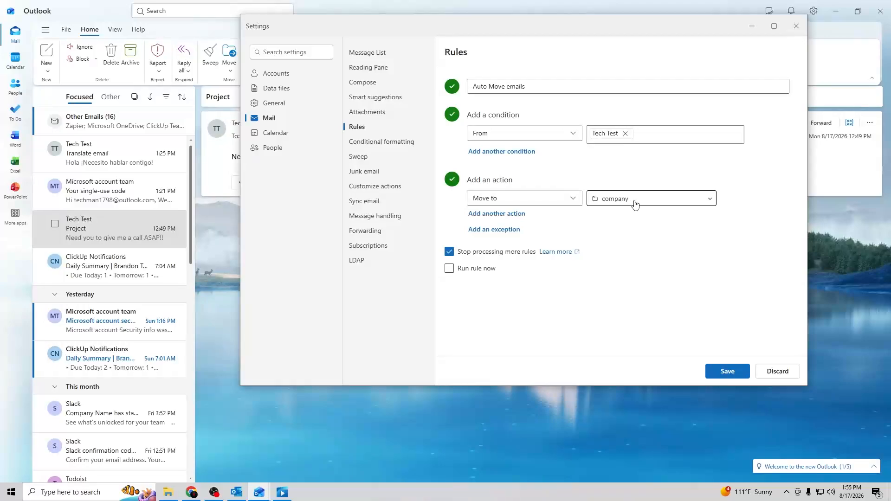
{"action": "left_click", "coordinate": [517, 214]}
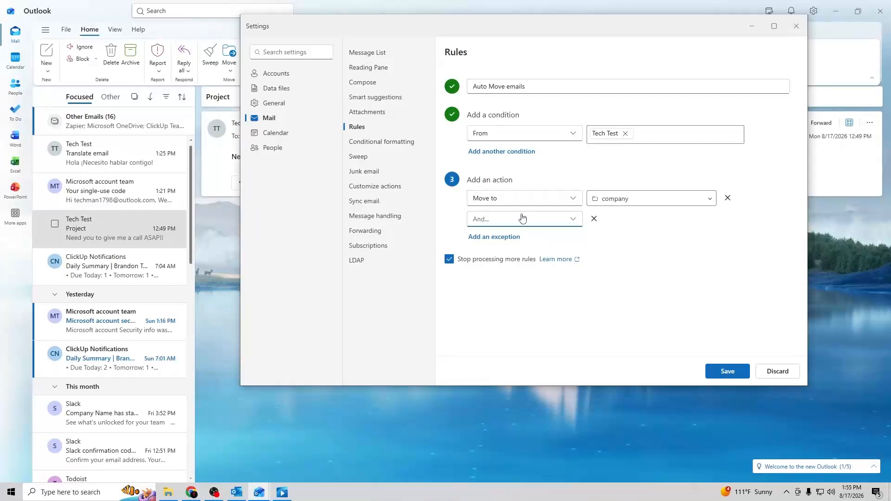
{"action": "left_click", "coordinate": [594, 219]}
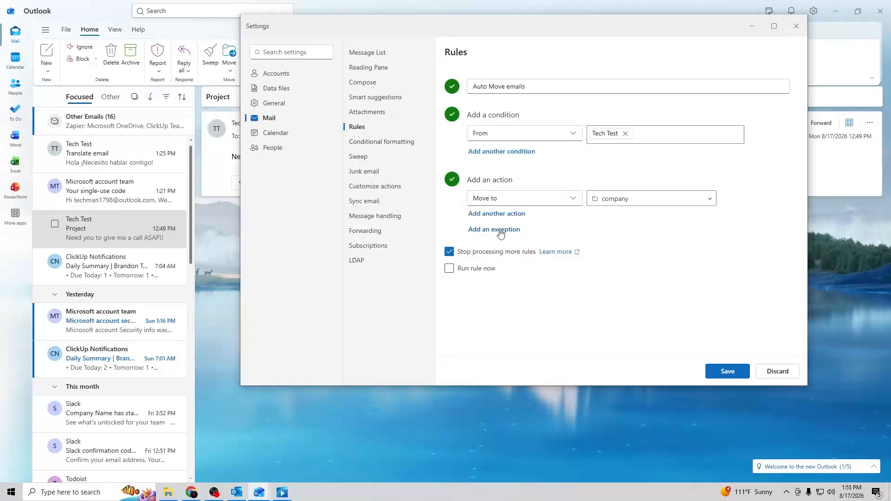
{"action": "left_click", "coordinate": [500, 230]}
{"action": "left_click", "coordinate": [570, 260]}
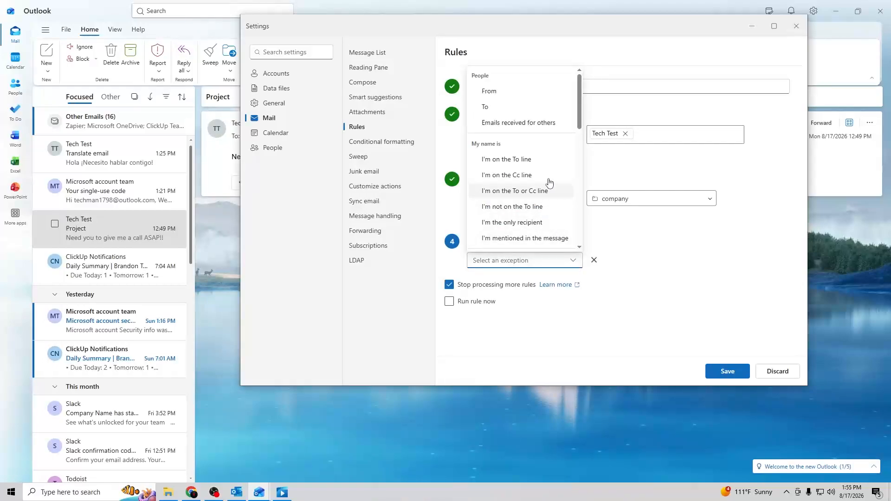
{"action": "left_click", "coordinate": [573, 260]}
{"action": "left_click", "coordinate": [593, 260]}
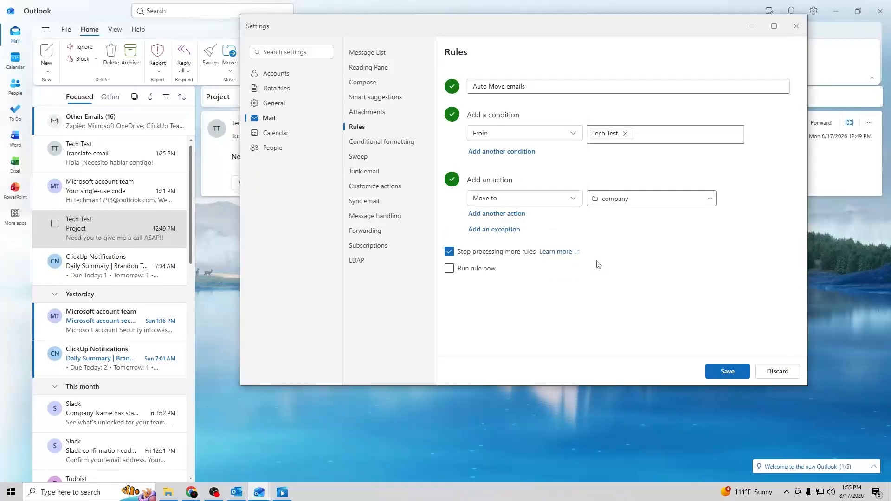
Save the rule, reopen it for editing and save it again, closing the settings
{"action": "left_click", "coordinate": [727, 371]}
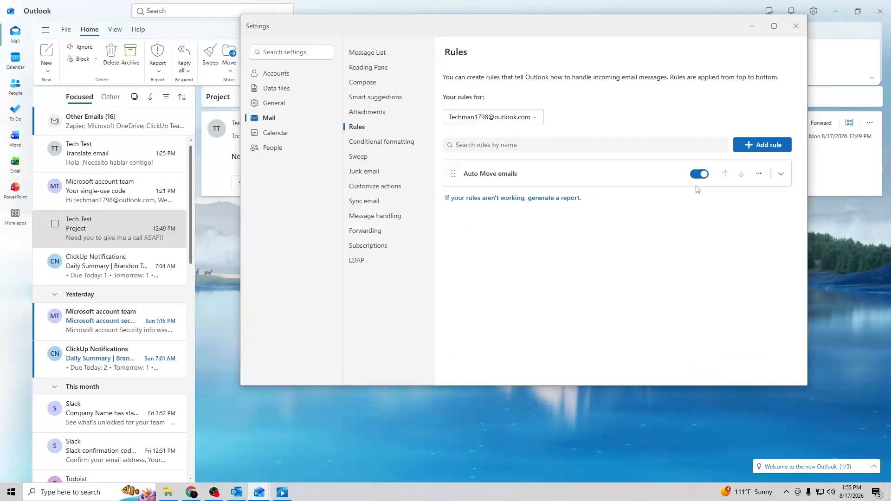
{"action": "left_click", "coordinate": [759, 174]}
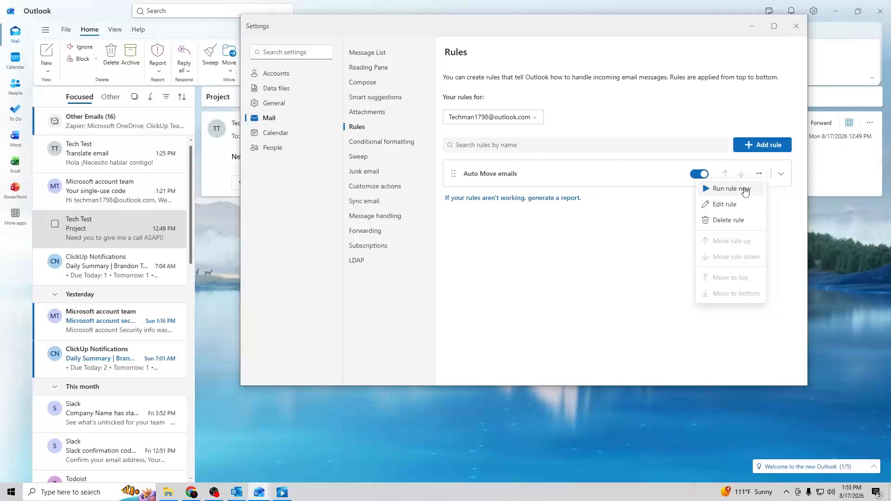
{"action": "left_click", "coordinate": [726, 204]}
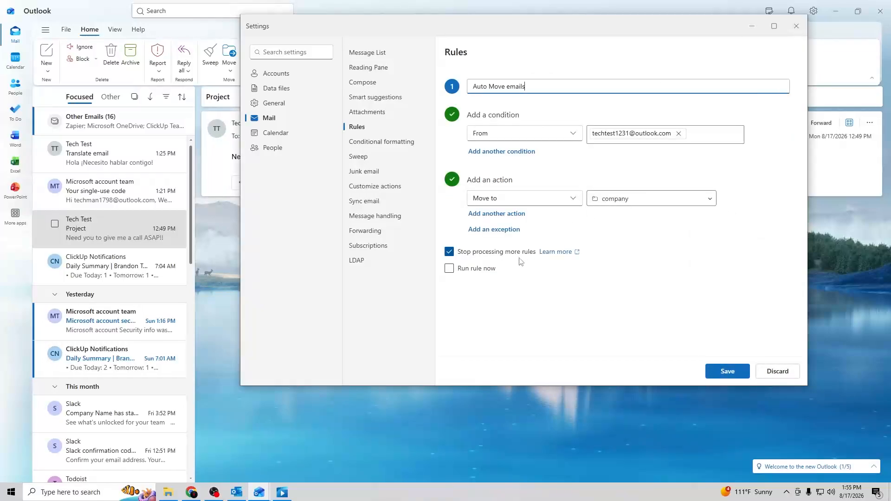
{"action": "left_click", "coordinate": [718, 372]}
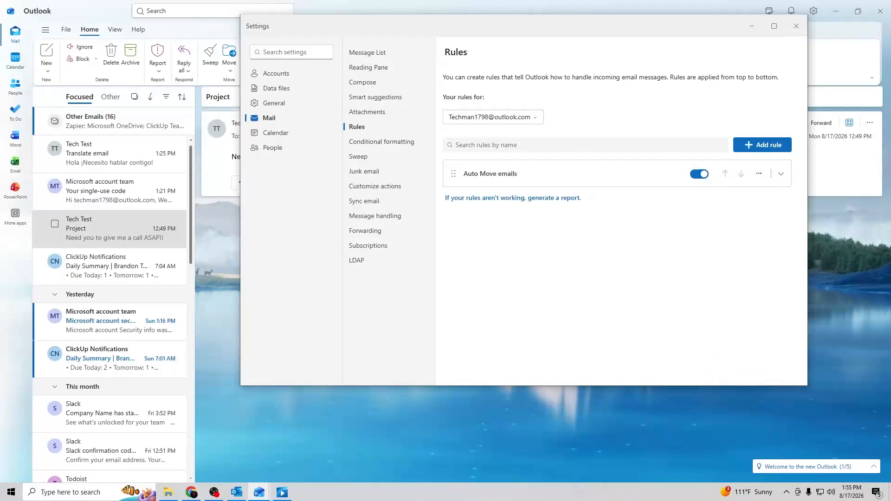
{"action": "left_click", "coordinate": [796, 26]}
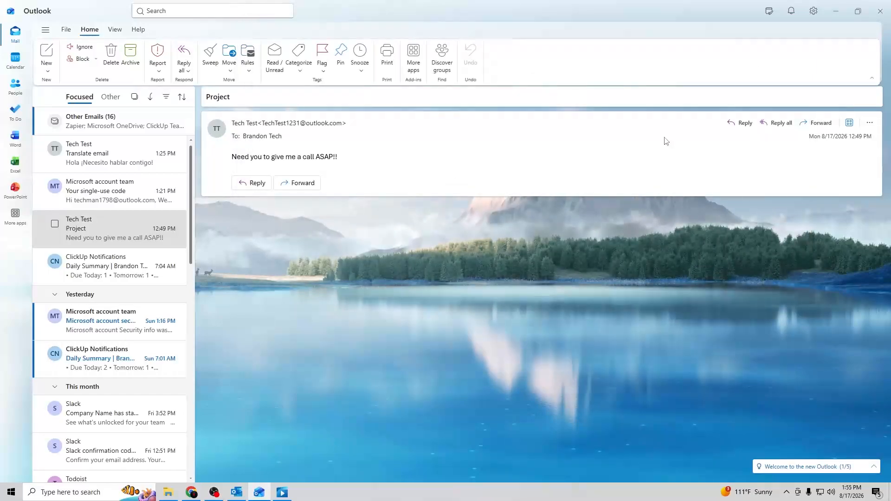
Open rule management from the Project email in the inbox
{"action": "right_click", "coordinate": [114, 226]}
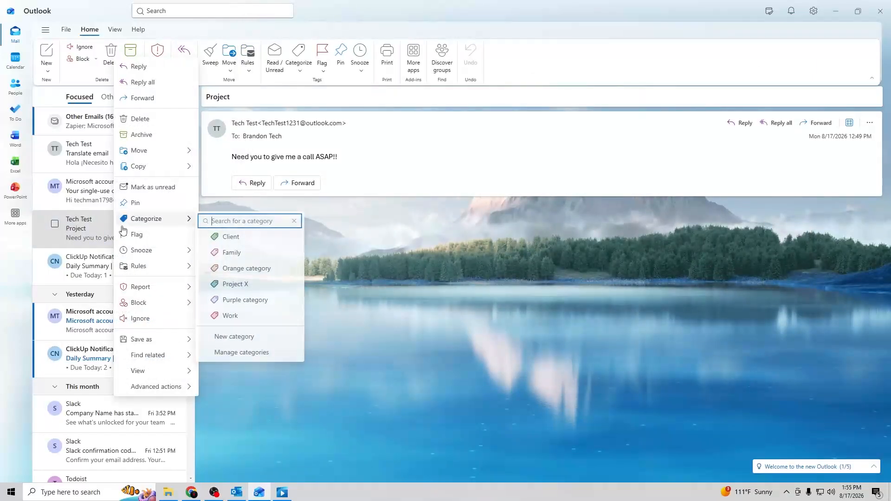
{"action": "mouse_move", "coordinate": [154, 268]}
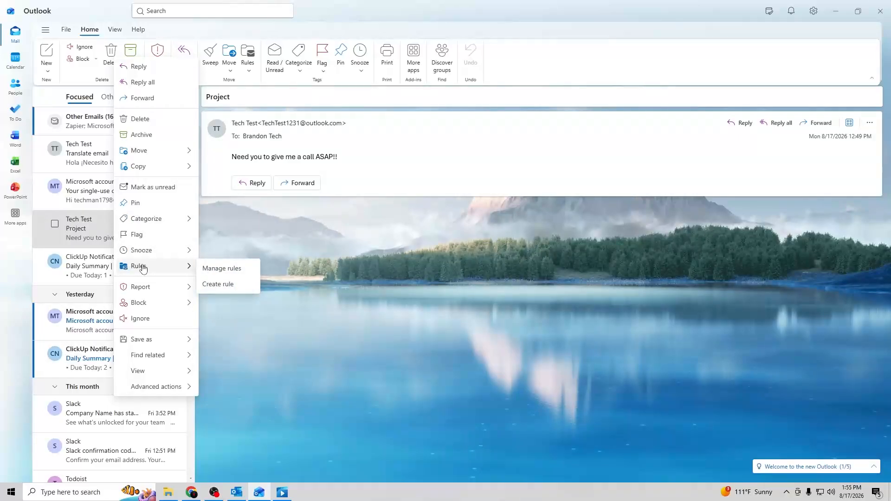
{"action": "left_click", "coordinate": [220, 268]}
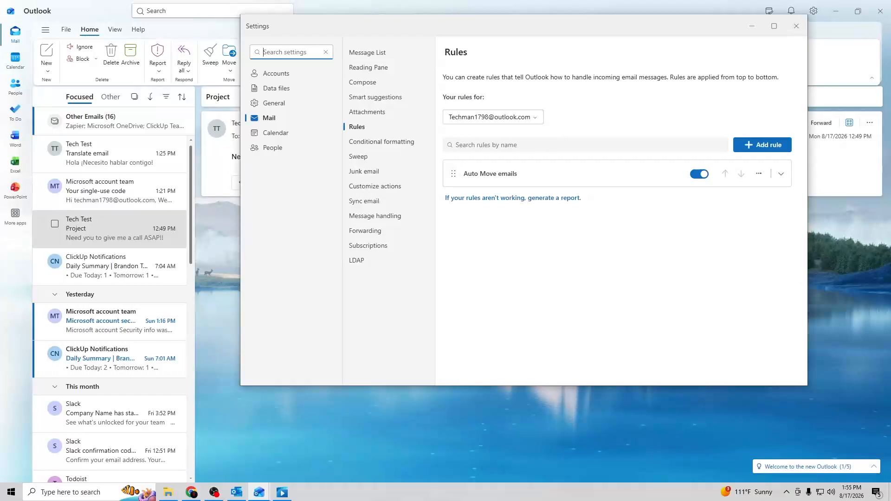
Start a new rule from the Project email, review the destination folder choices and open the additional rule options
{"action": "key", "text": "Escape"}
{"action": "right_click", "coordinate": [131, 232]}
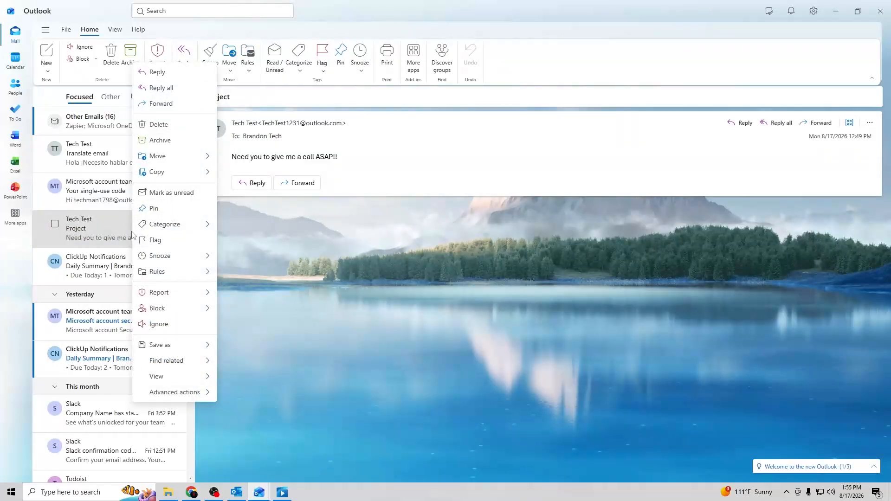
{"action": "mouse_move", "coordinate": [172, 272]}
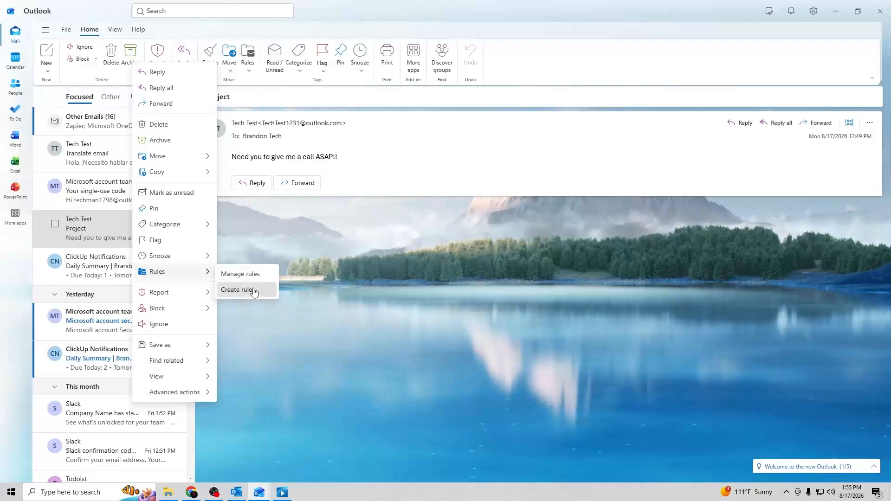
{"action": "left_click", "coordinate": [253, 291]}
{"action": "left_click", "coordinate": [412, 242]}
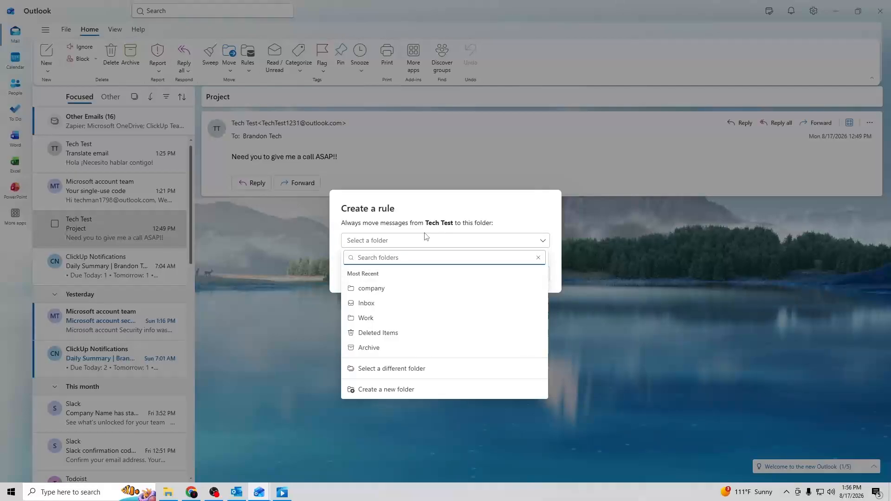
{"action": "left_click", "coordinate": [425, 237]}
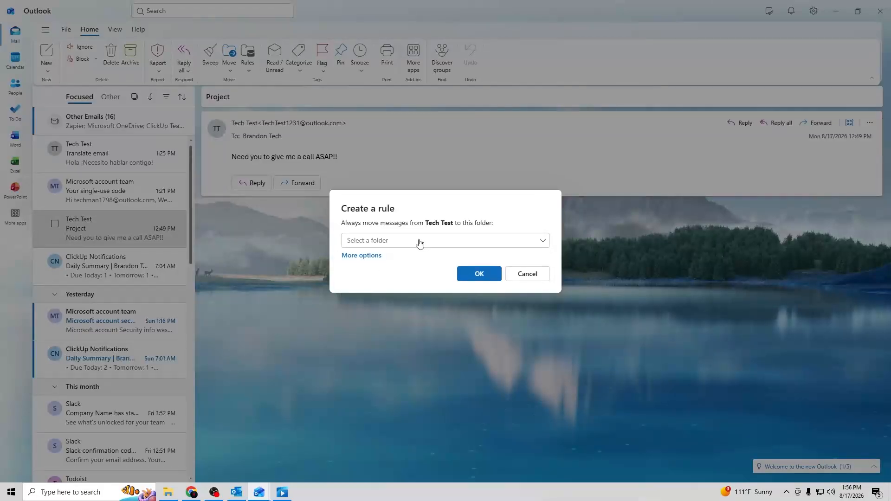
{"action": "left_click", "coordinate": [418, 244]}
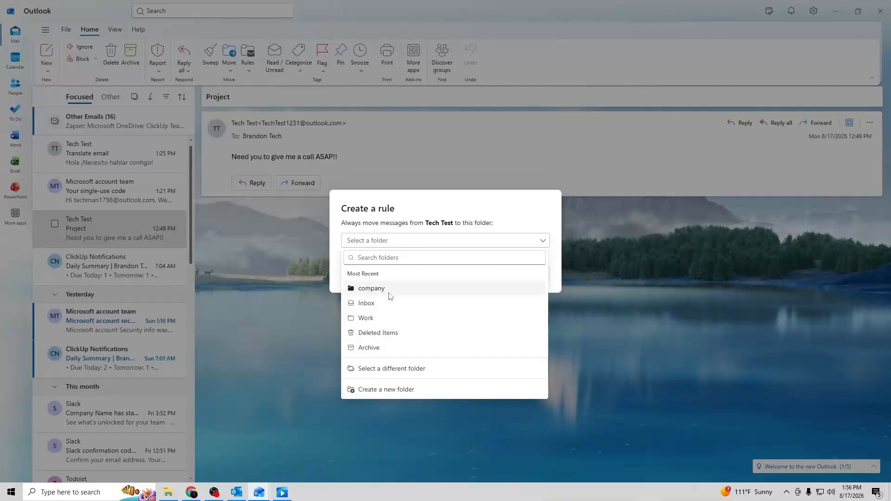
{"action": "left_click", "coordinate": [398, 257]}
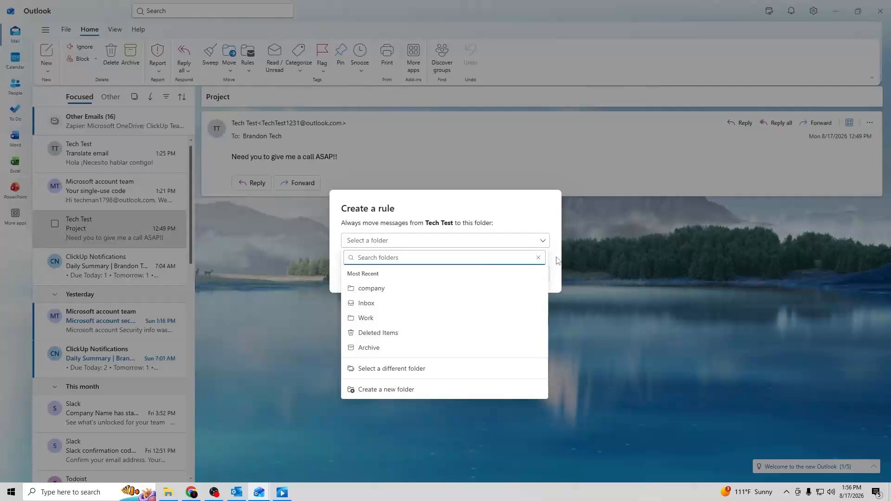
{"action": "left_click", "coordinate": [542, 242]}
{"action": "left_click", "coordinate": [379, 259]}
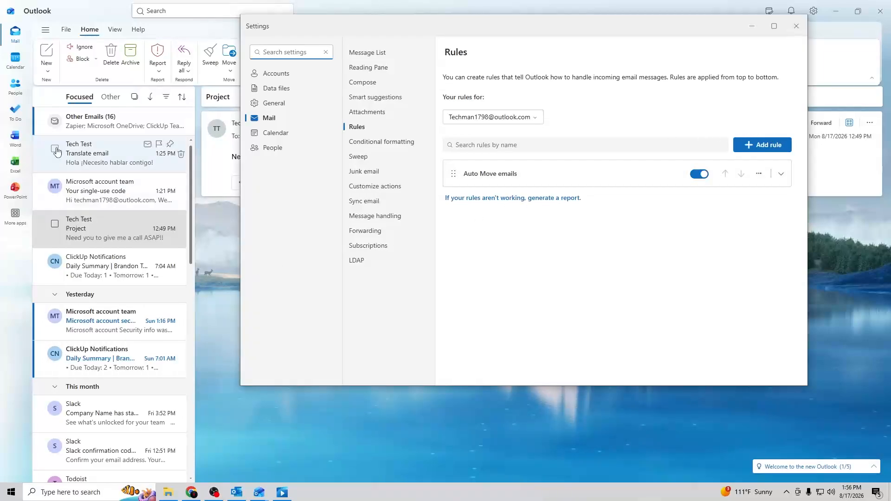
Switch to classic Outlook, view the account's overview page and return to the new Outlook inbox
{"action": "scroll", "coordinate": [103, 204], "scroll_direction": "down", "scroll_amount": 5}
{"action": "scroll", "coordinate": [119, 234], "scroll_direction": "up", "scroll_amount": 5}
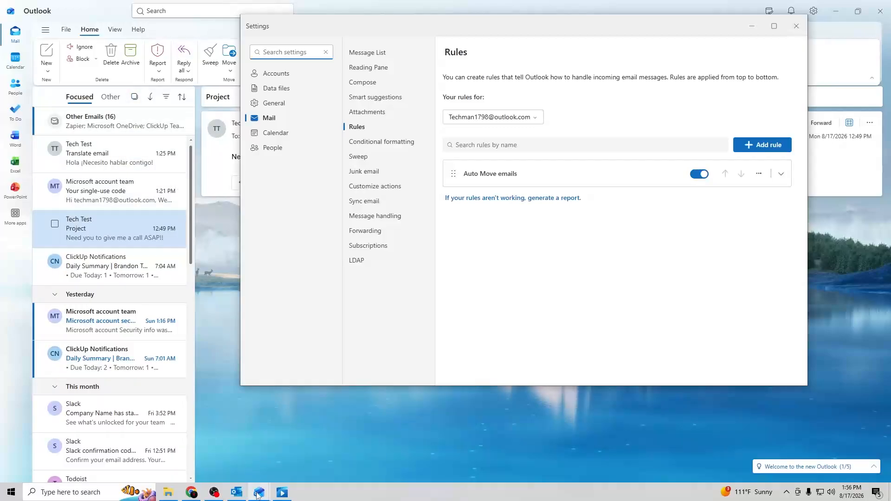
{"action": "mouse_move", "coordinate": [258, 492]}
{"action": "left_click", "coordinate": [243, 456]}
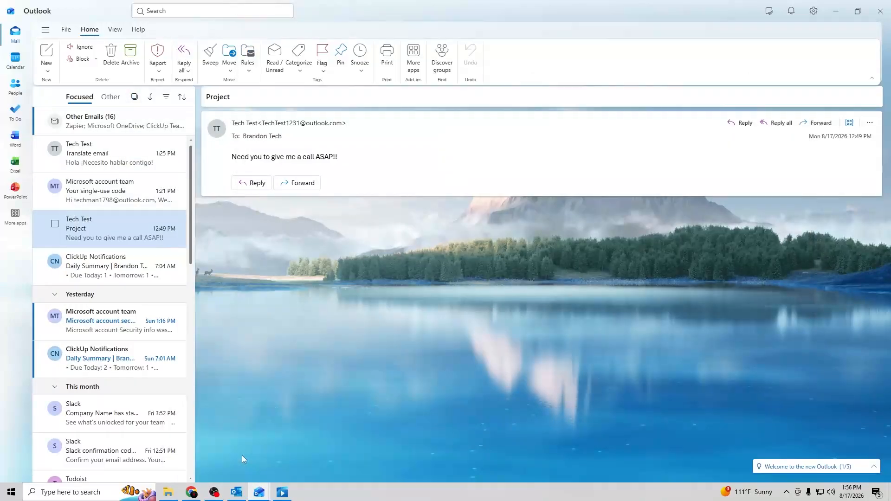
{"action": "left_click", "coordinate": [236, 491]}
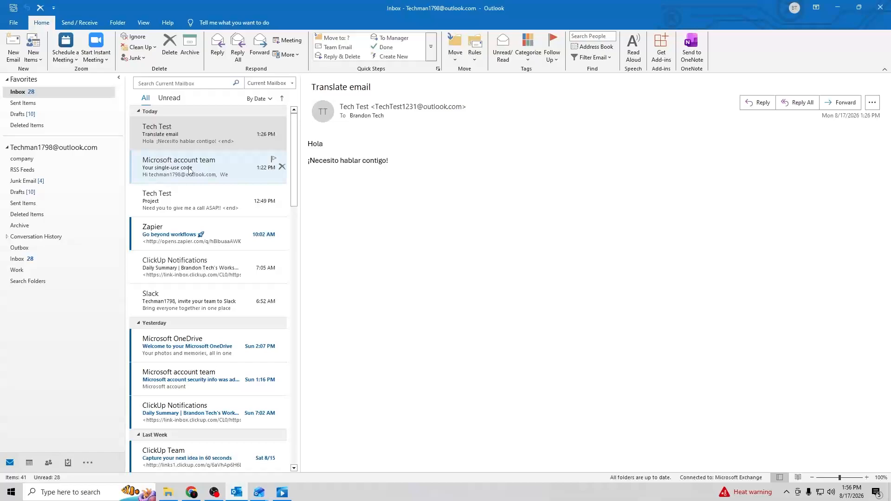
{"action": "left_click", "coordinate": [51, 148]}
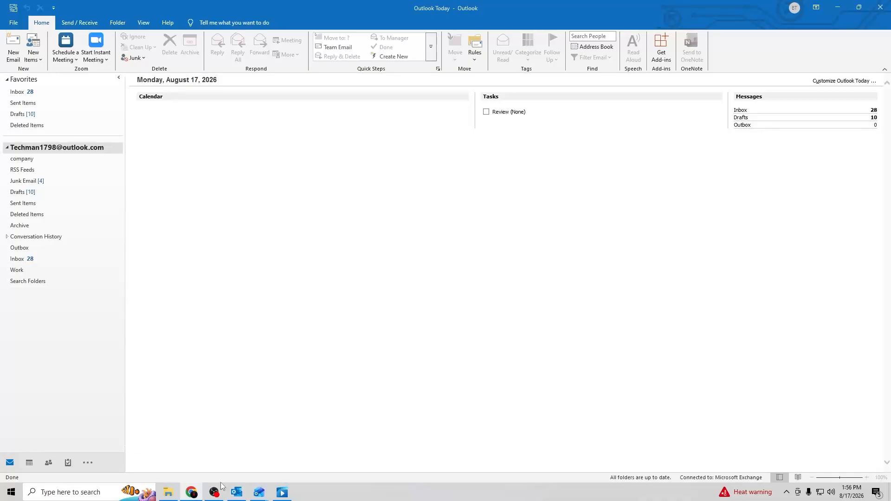
{"action": "mouse_move", "coordinate": [259, 492]}
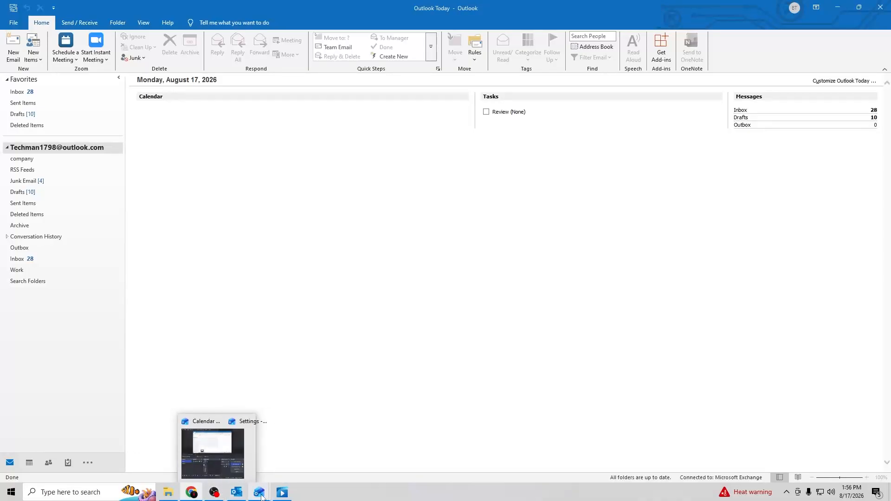
{"action": "left_click", "coordinate": [246, 466]}
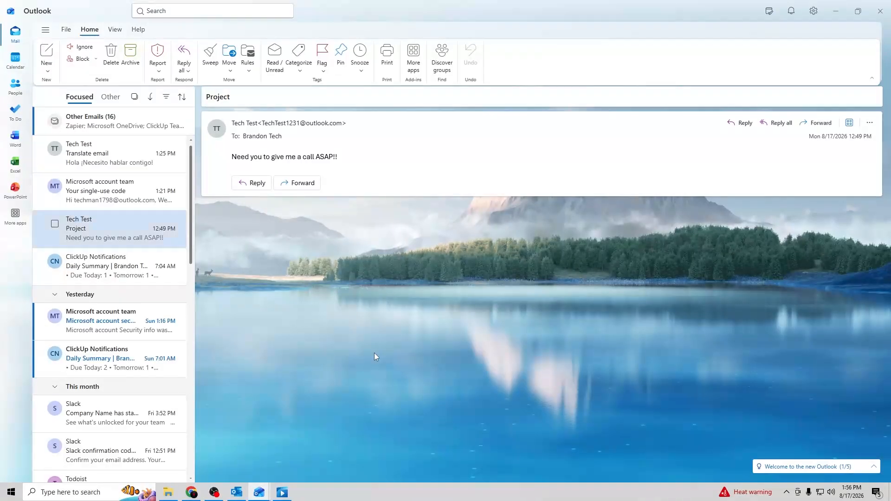
Edit the Auto Move emails rule from the Project email's rule management, enable Run rule now and save it
{"action": "right_click", "coordinate": [115, 230]}
{"action": "mouse_move", "coordinate": [173, 272]}
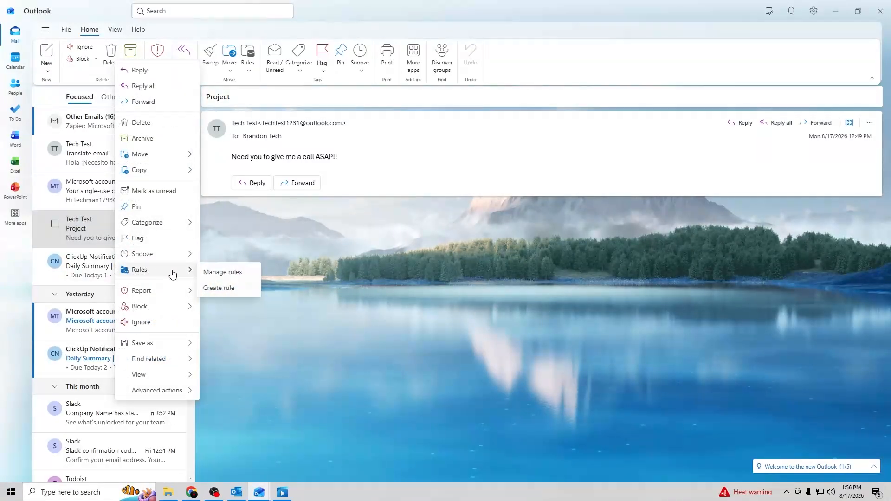
{"action": "left_click", "coordinate": [225, 273]}
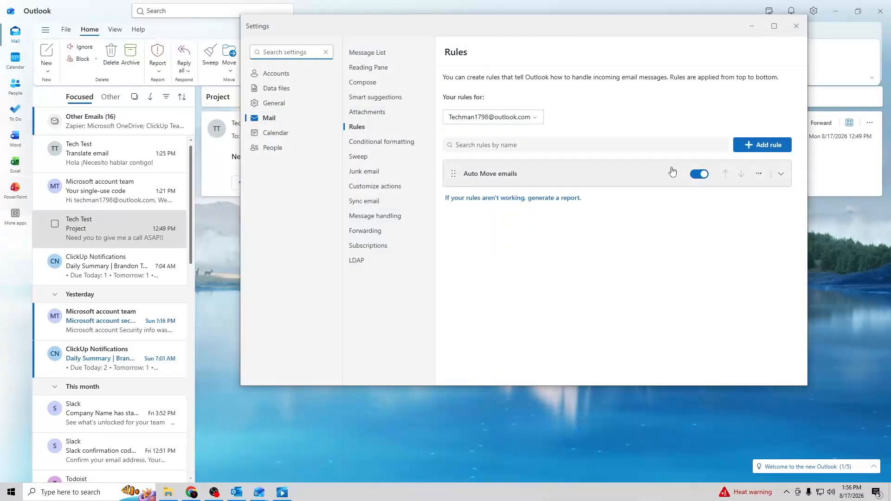
{"action": "left_click", "coordinate": [759, 173]}
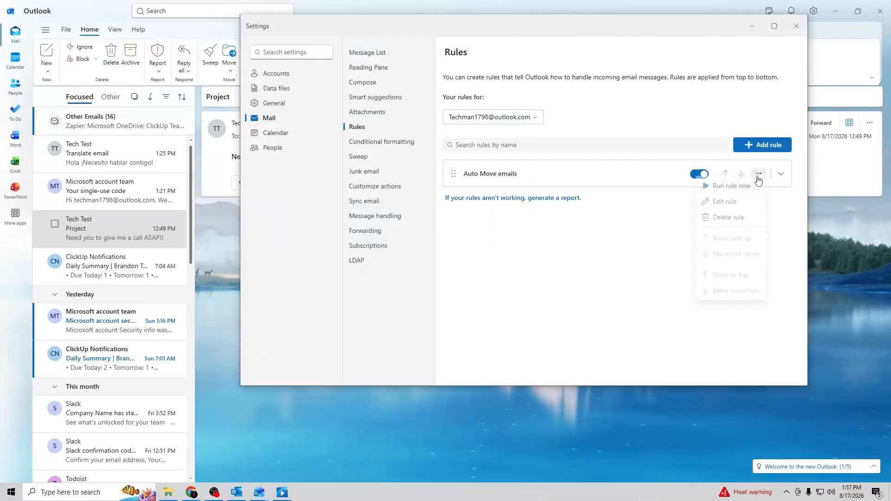
{"action": "left_click", "coordinate": [731, 204]}
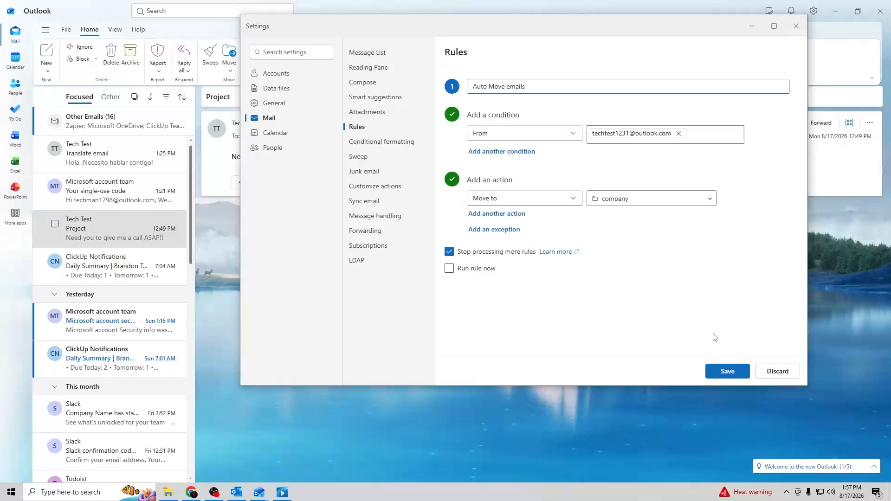
{"action": "left_click", "coordinate": [450, 272]}
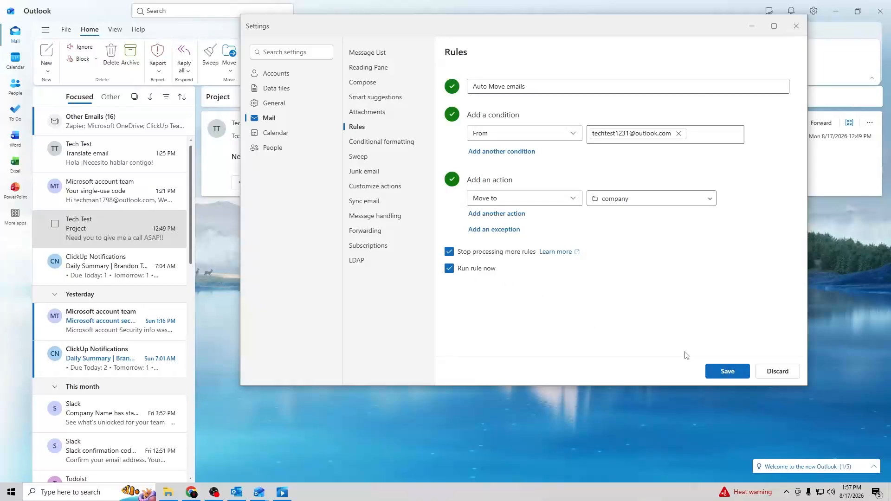
{"action": "left_click", "coordinate": [727, 372]}
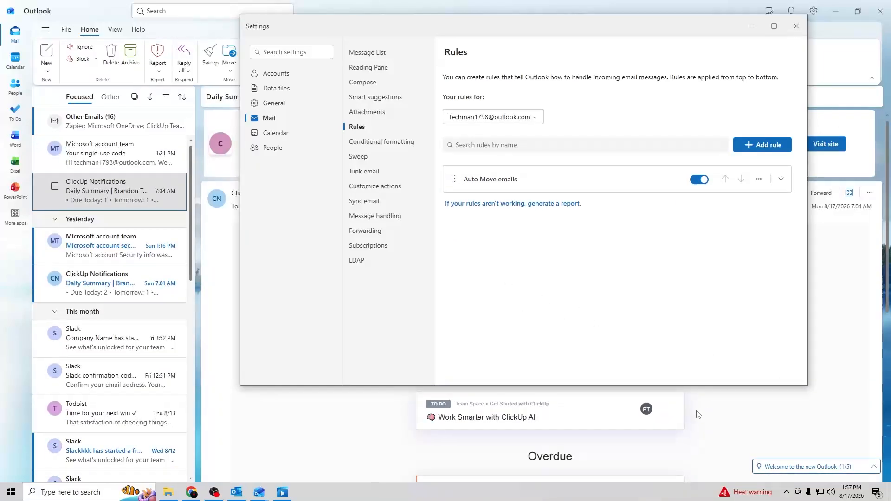
Return to the inbox, collapse the Yesterday group and check the Focused and Other lists for the rule's effect
{"action": "left_click", "coordinate": [811, 396]}
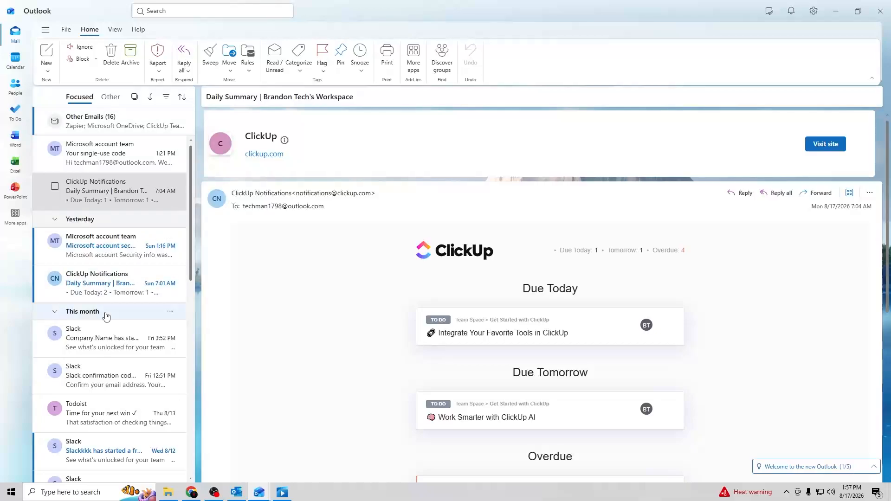
{"action": "left_click", "coordinate": [17, 37]}
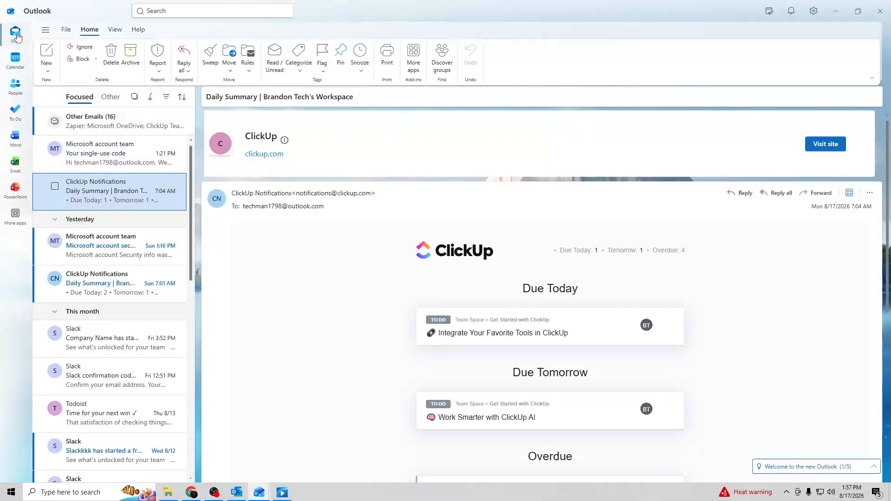
{"action": "scroll", "coordinate": [121, 179], "scroll_direction": "down", "scroll_amount": 3}
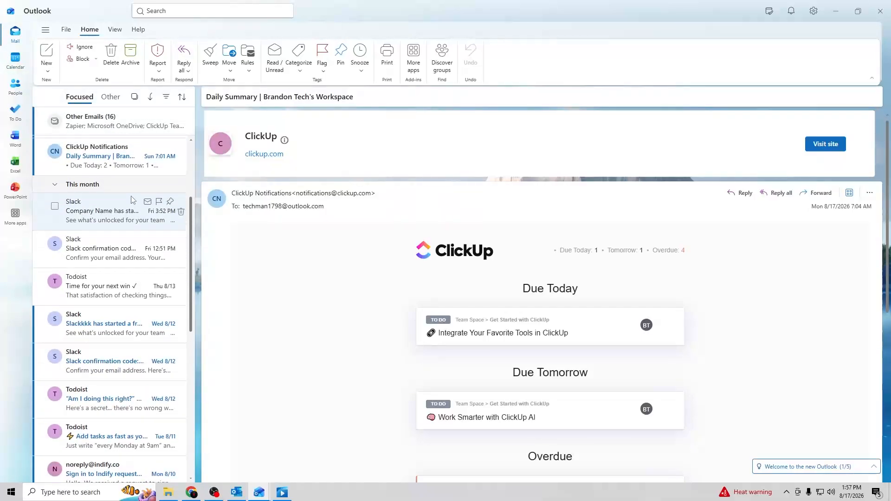
{"action": "scroll", "coordinate": [133, 199], "scroll_direction": "up", "scroll_amount": 3}
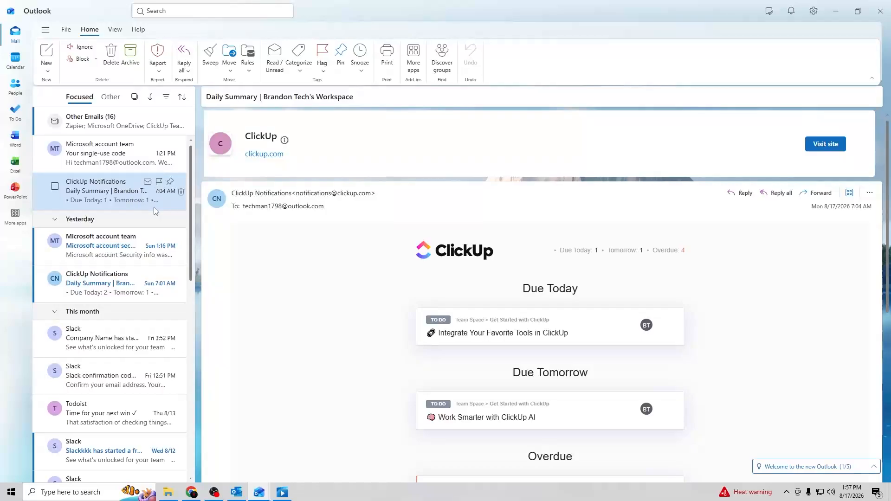
{"action": "left_click", "coordinate": [55, 219]}
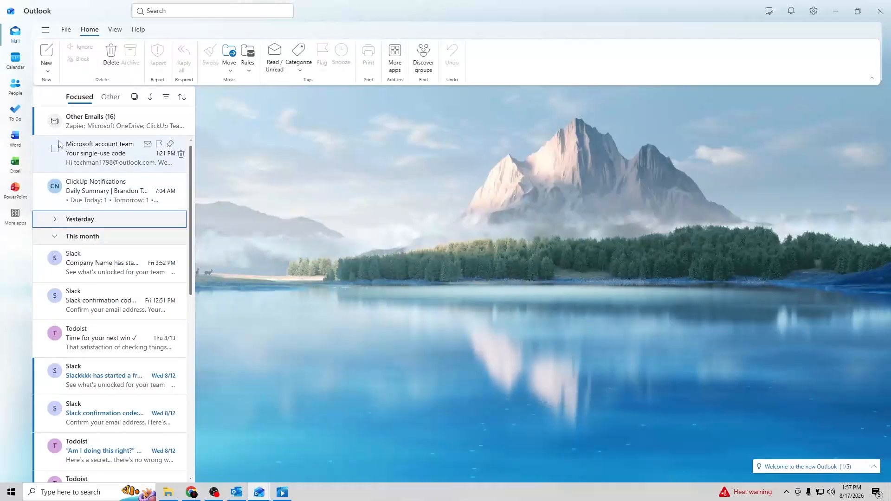
{"action": "left_click", "coordinate": [111, 96]}
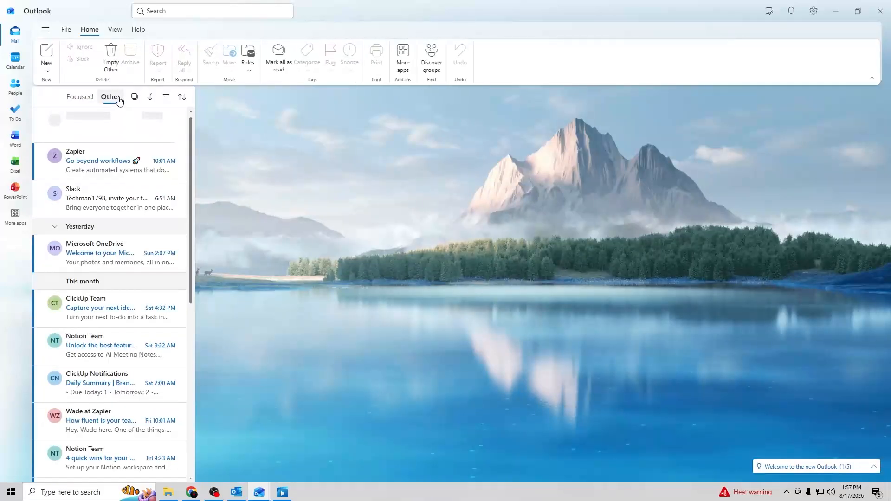